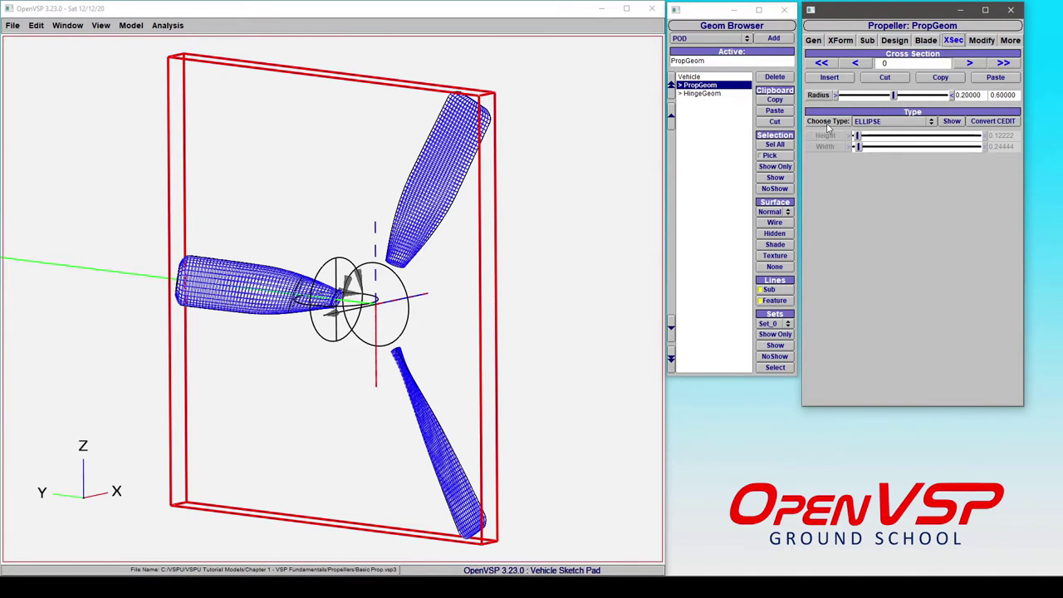
Step: Keep the root cross section as ELLIPSE and view the blade's CLi design-lift curve
click(893, 123)
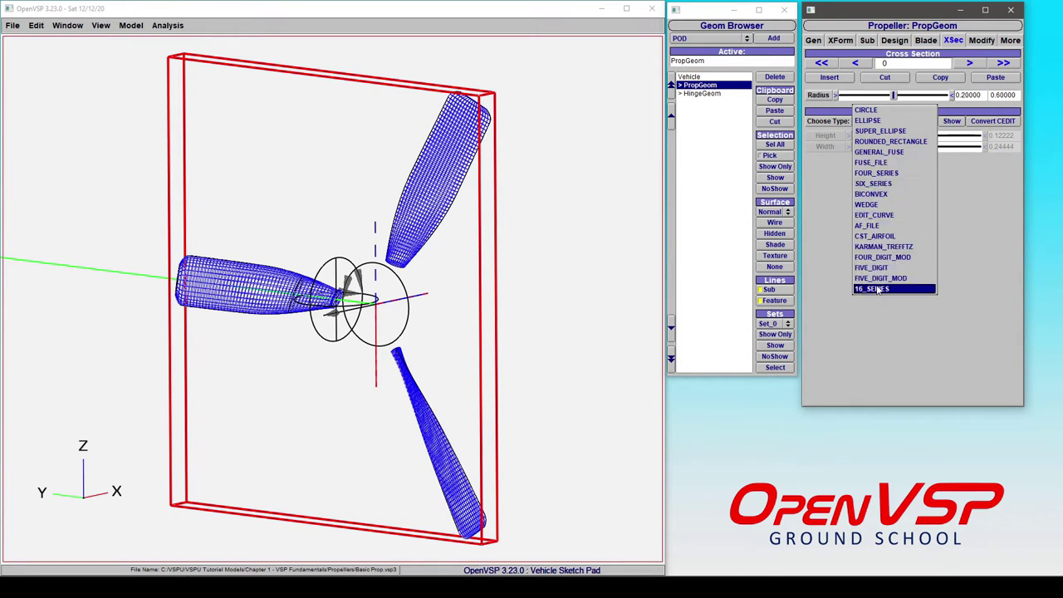
click(872, 121)
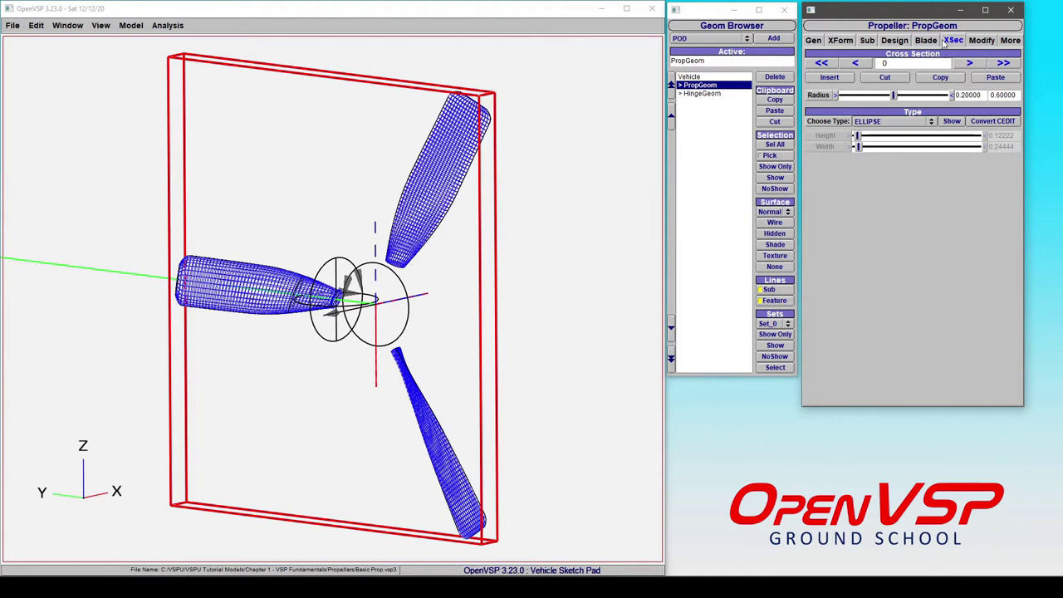
click(928, 40)
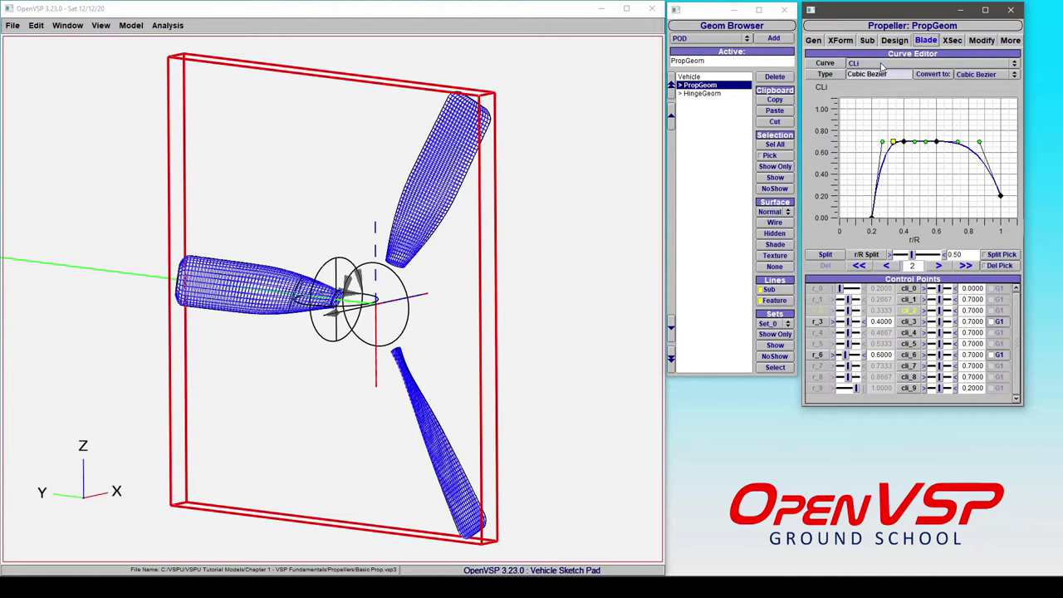
click(953, 40)
Step: Make the root section GENERAL_FUSE with top tangent angle 80.18 and max-width location -0.41
click(882, 123)
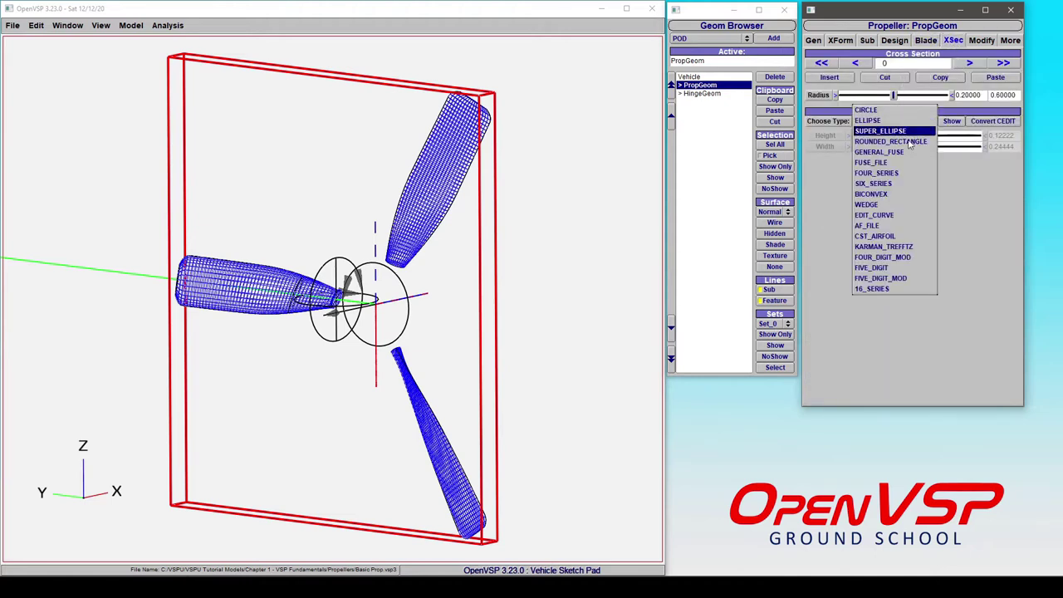
key(Escape)
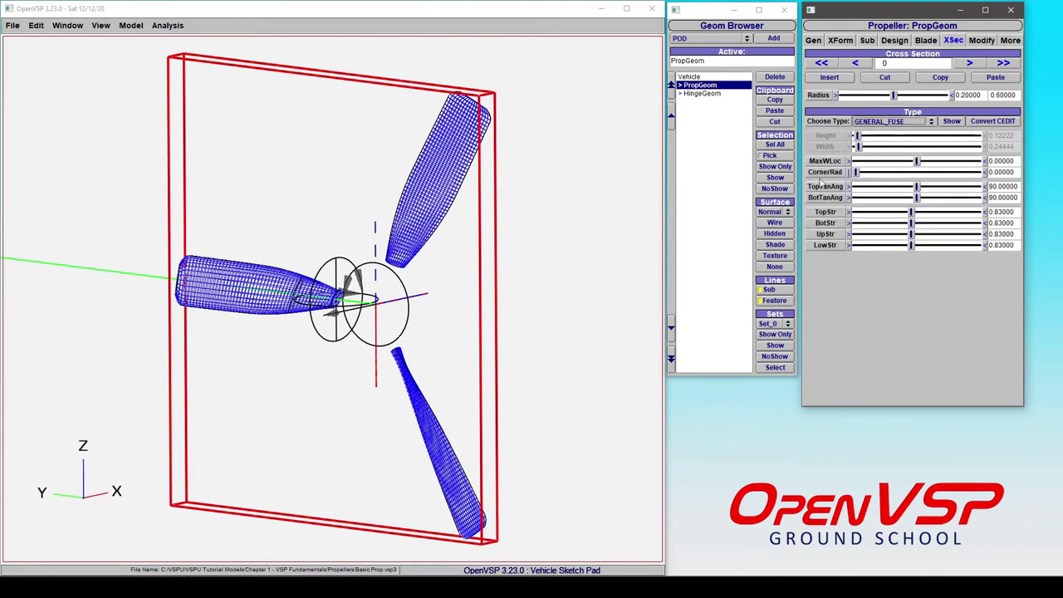
scroll(373, 293, up, 10)
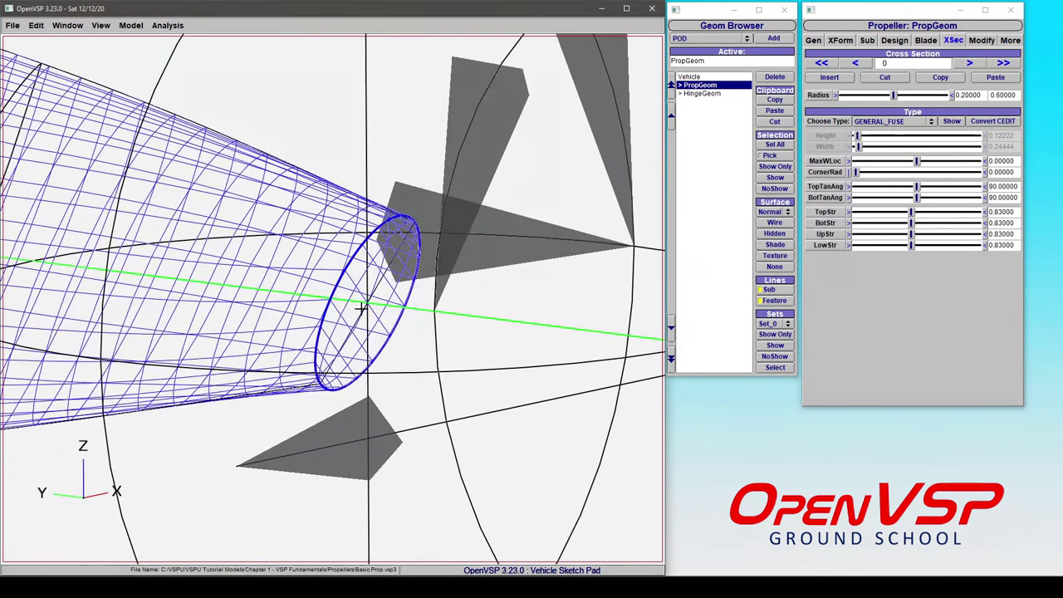
mouse_move(917, 187)
mouse_down()
mouse_move(894, 188)
mouse_move(911, 187)
mouse_up()
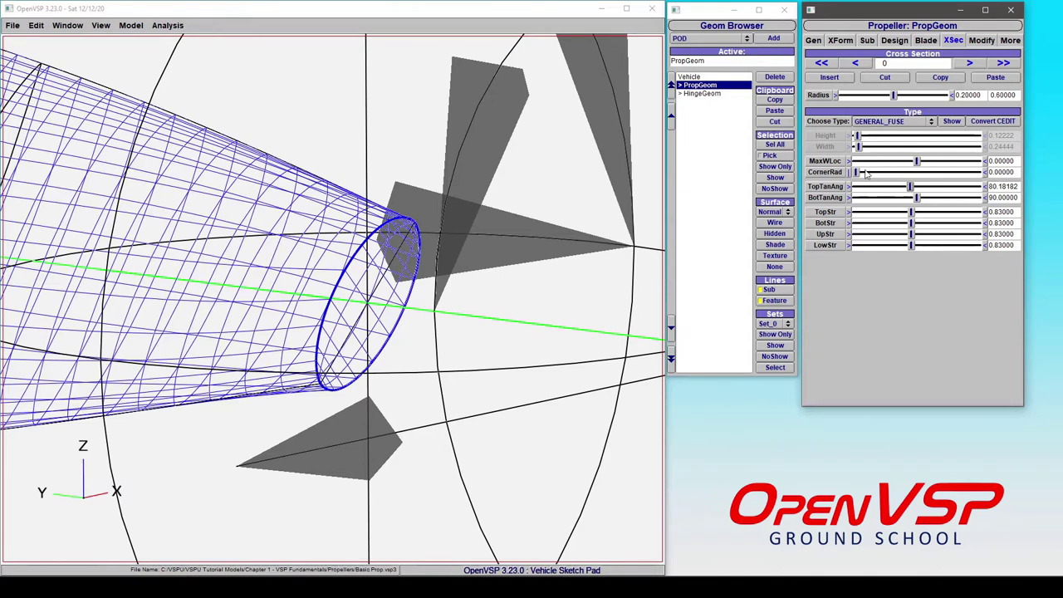
mouse_move(917, 161)
mouse_down()
mouse_move(957, 163)
mouse_move(894, 166)
mouse_up()
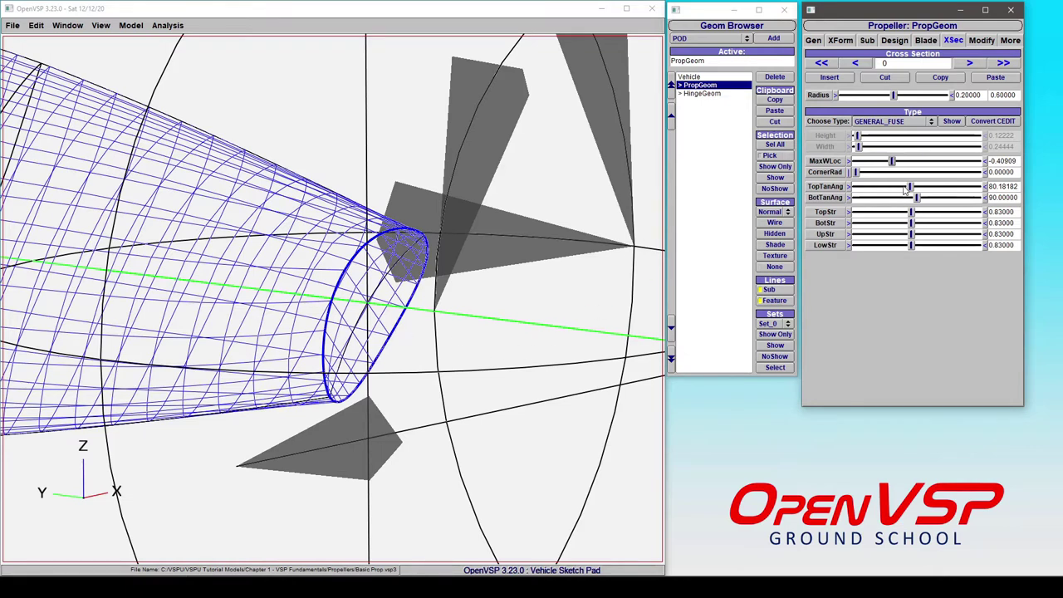
click(882, 125)
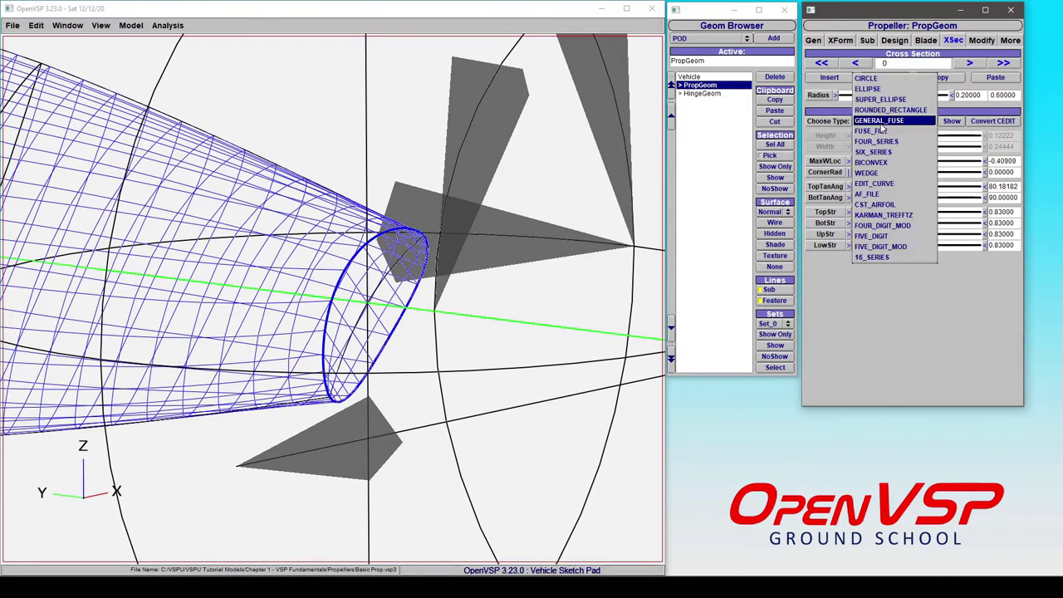
Step: Change the root section to a FOUR_SERIES airfoil and set the blade's cli_0 to 0.4
click(893, 142)
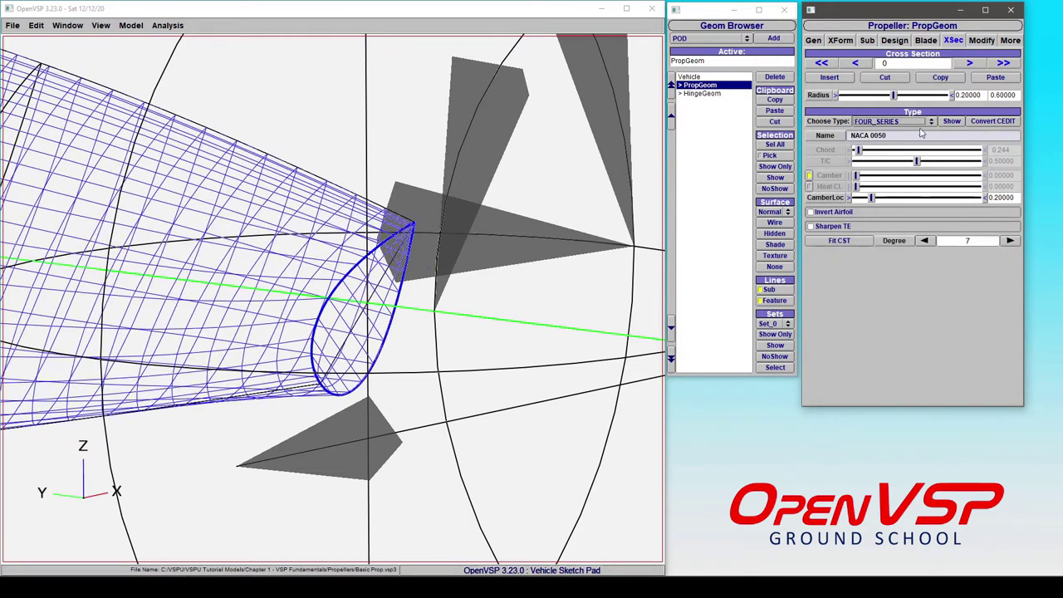
click(925, 40)
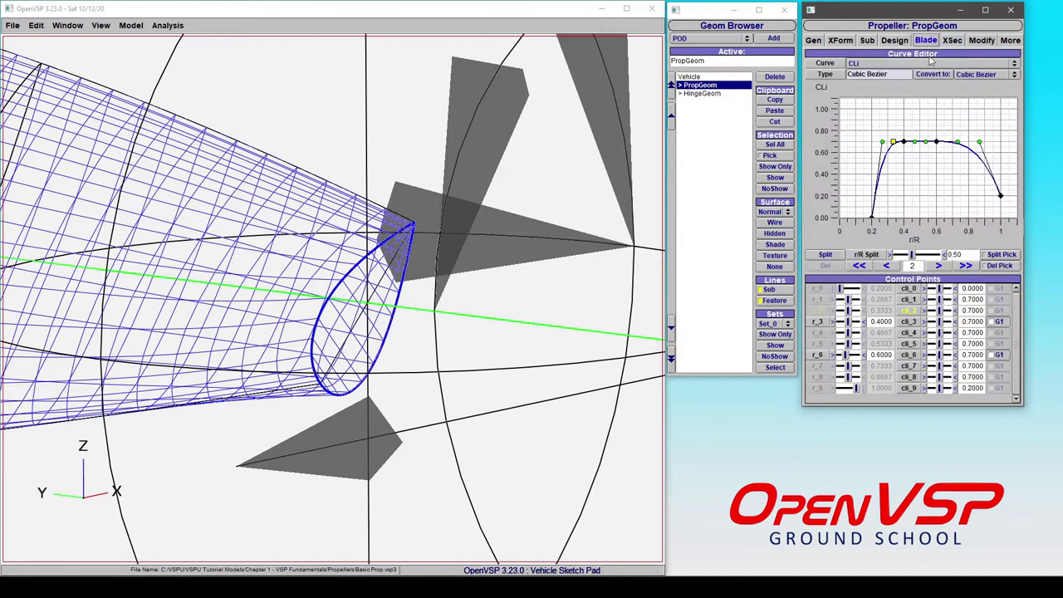
triple_click(973, 289)
text(0.4)
key(Return)
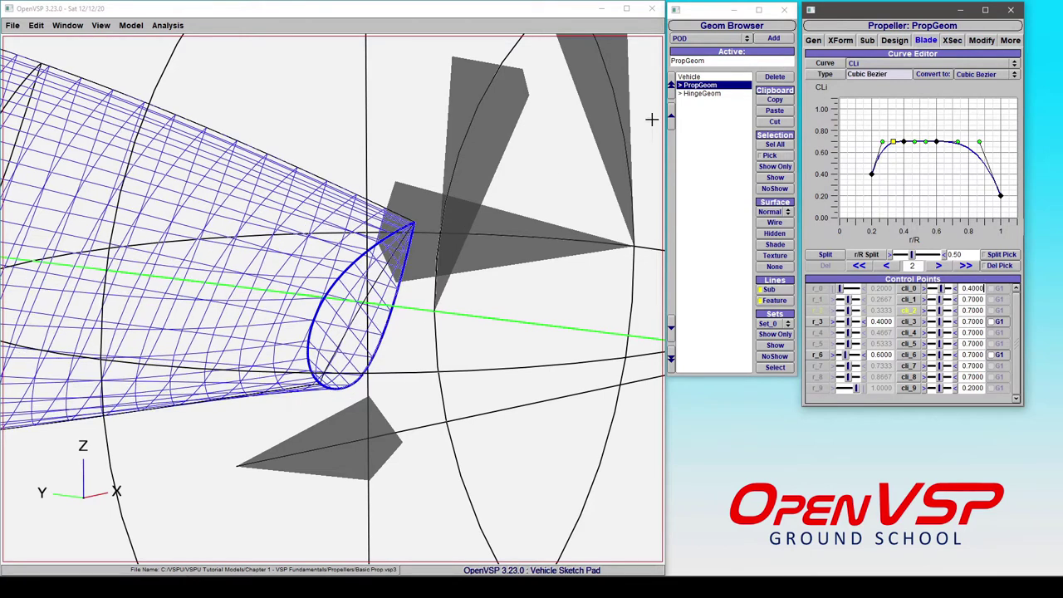
Step: Orbit the view around the propeller hub and go to the root cross section
click(953, 40)
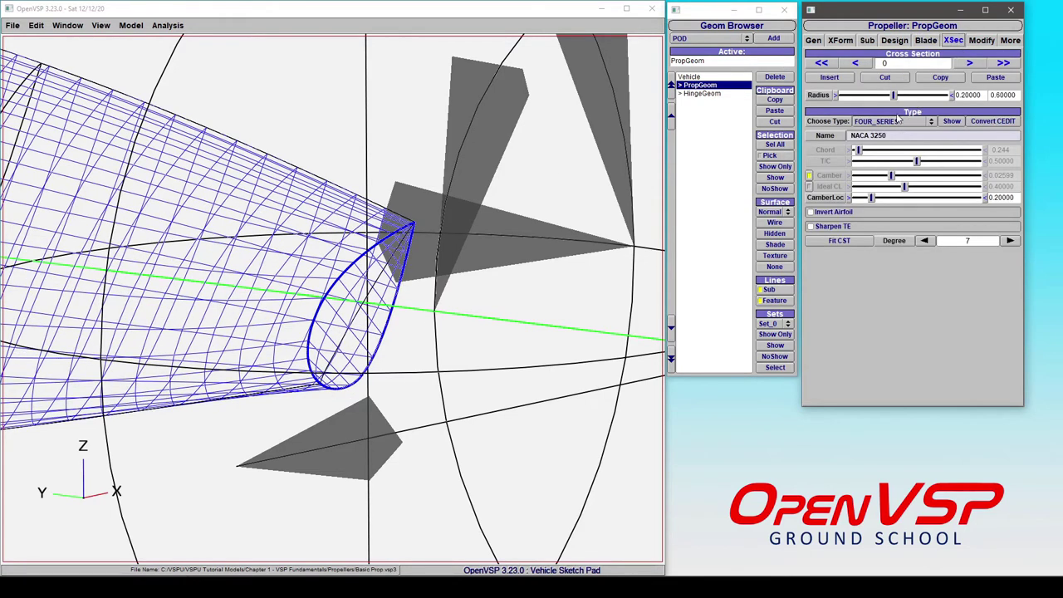
scroll(453, 297, down, 5)
scroll(238, 277, up, 3)
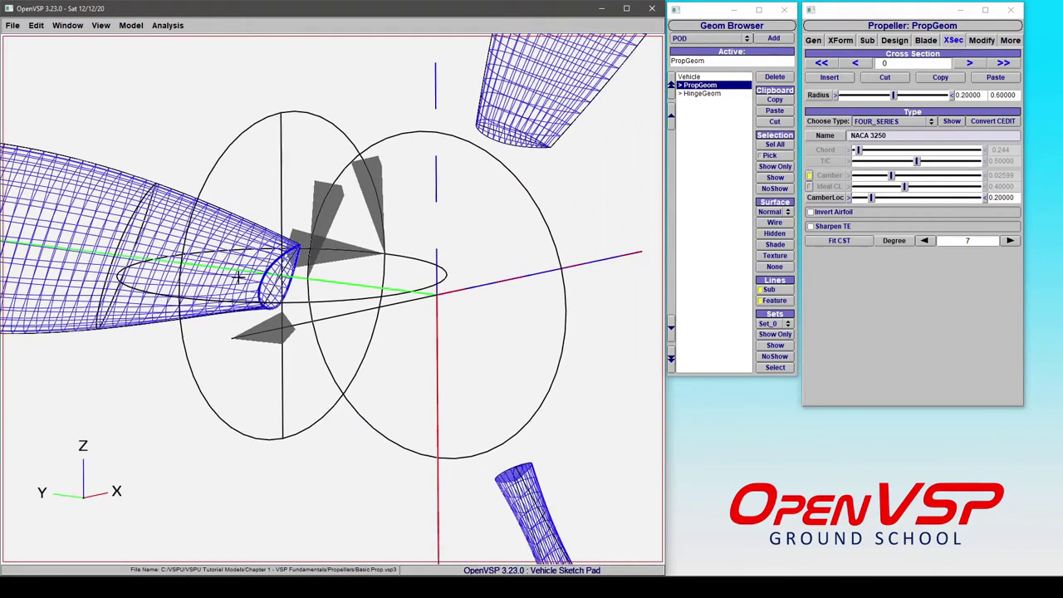
mouse_move(238, 277)
mouse_down()
mouse_move(380, 308)
mouse_move(396, 299)
mouse_move(368, 297)
mouse_move(379, 303)
mouse_up()
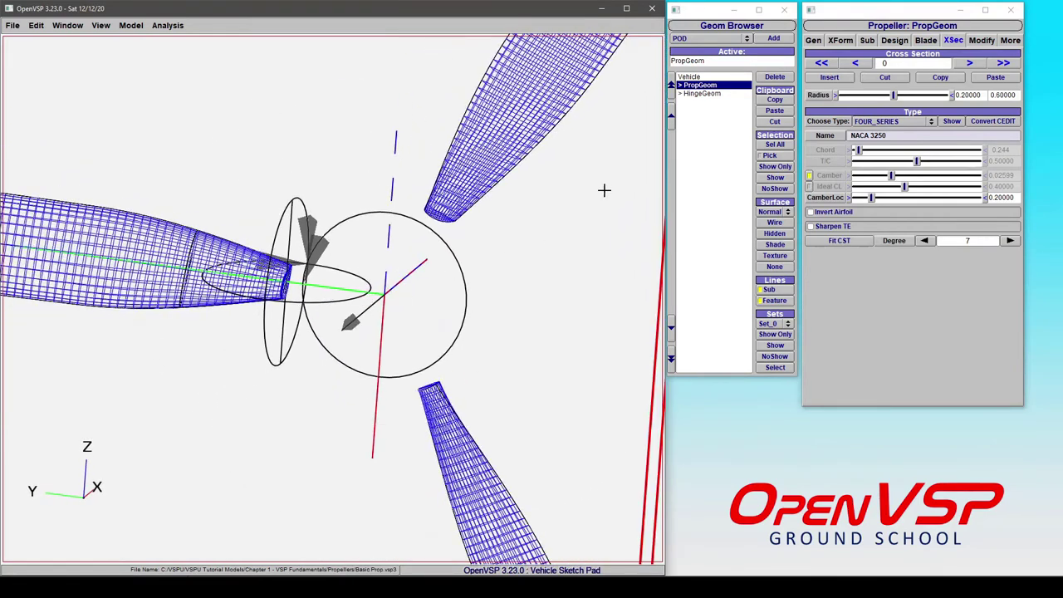
click(862, 66)
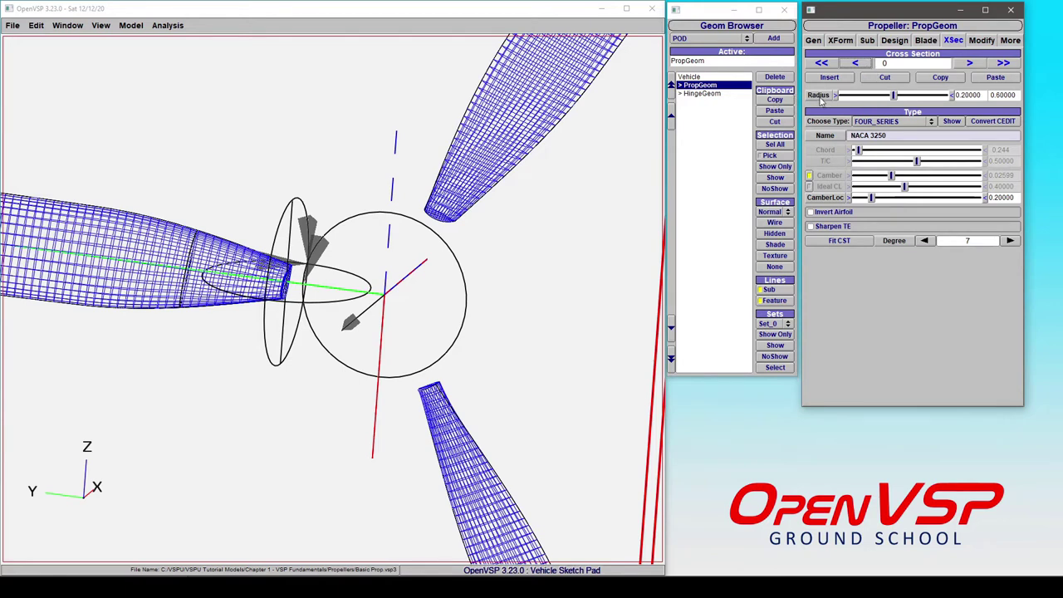
Step: Try a root section radius of 0.1, then restore it to 0.2
double_click(974, 95)
text(0.1)
key(Return)
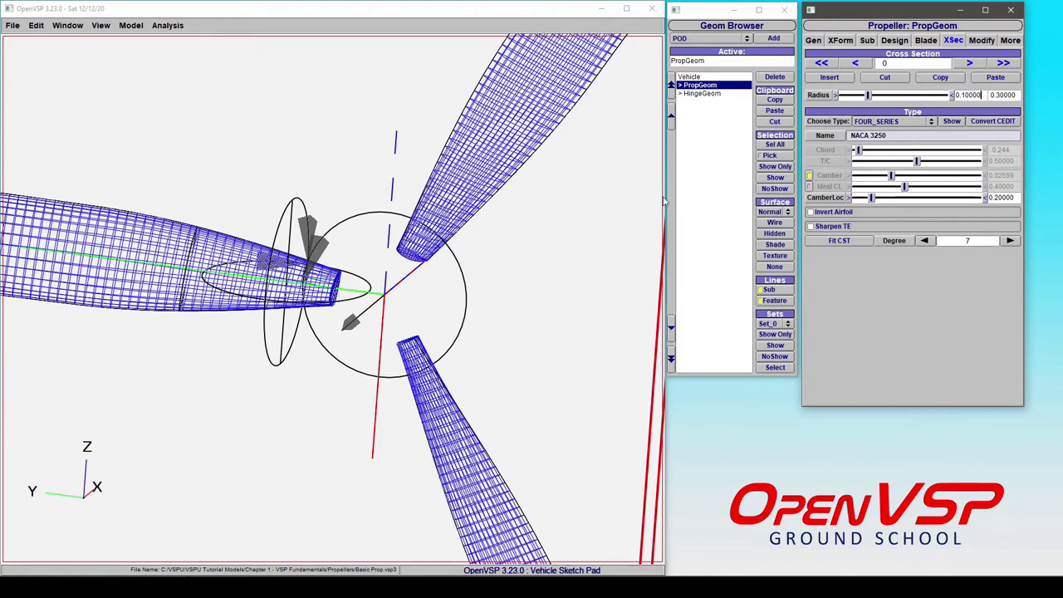
double_click(973, 97)
text(0.2)
key(Return)
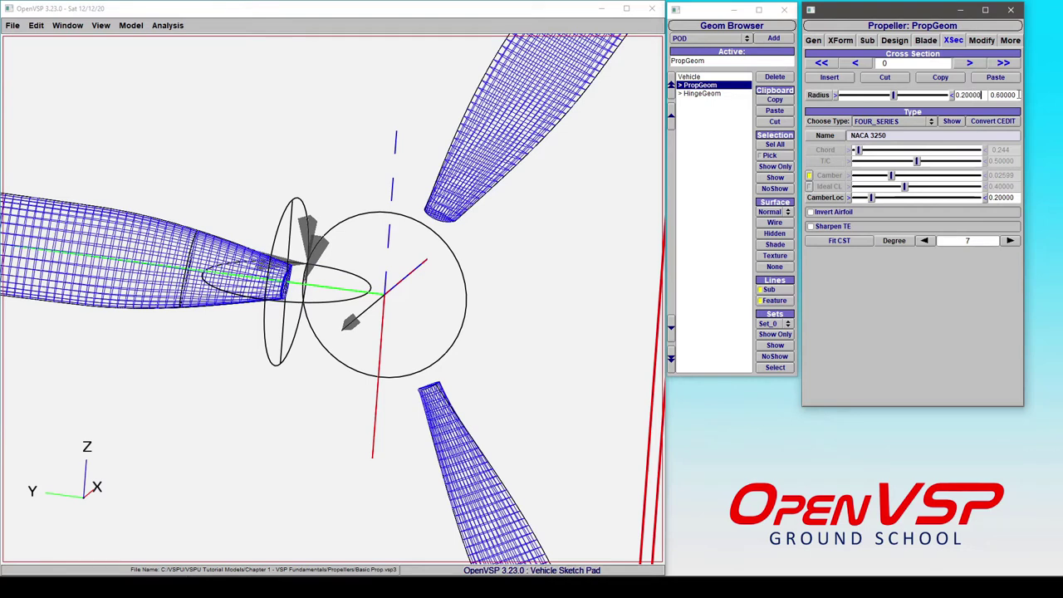
click(895, 41)
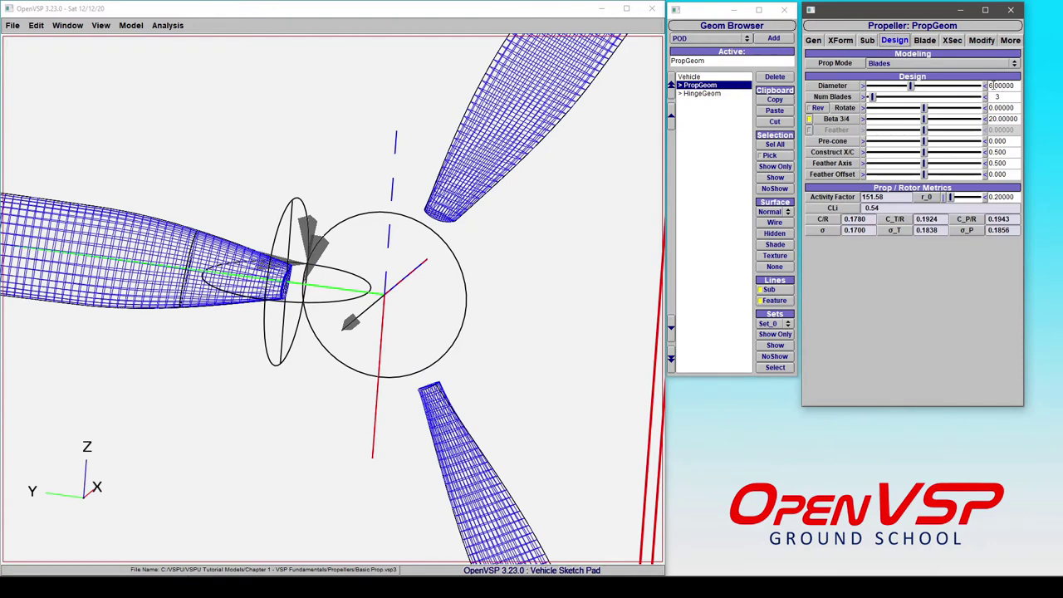
Step: Orbit and pan the view while checking cross sections 0 and 1, including section 1's NACA 16-714 at radius 0.4
scroll(388, 292, down, 5)
drag(387, 292, 349, 291)
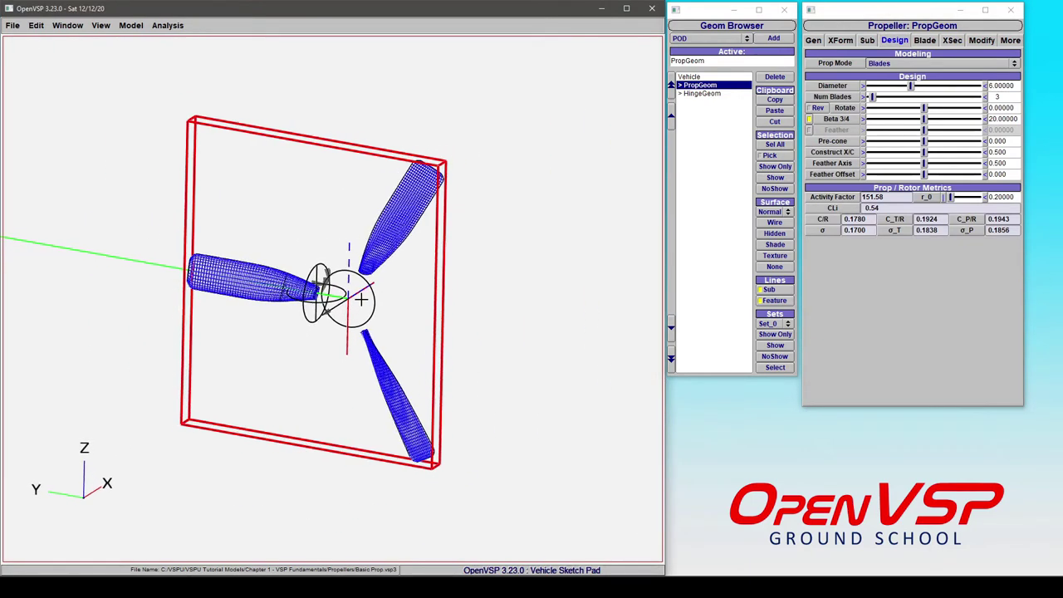
click(955, 41)
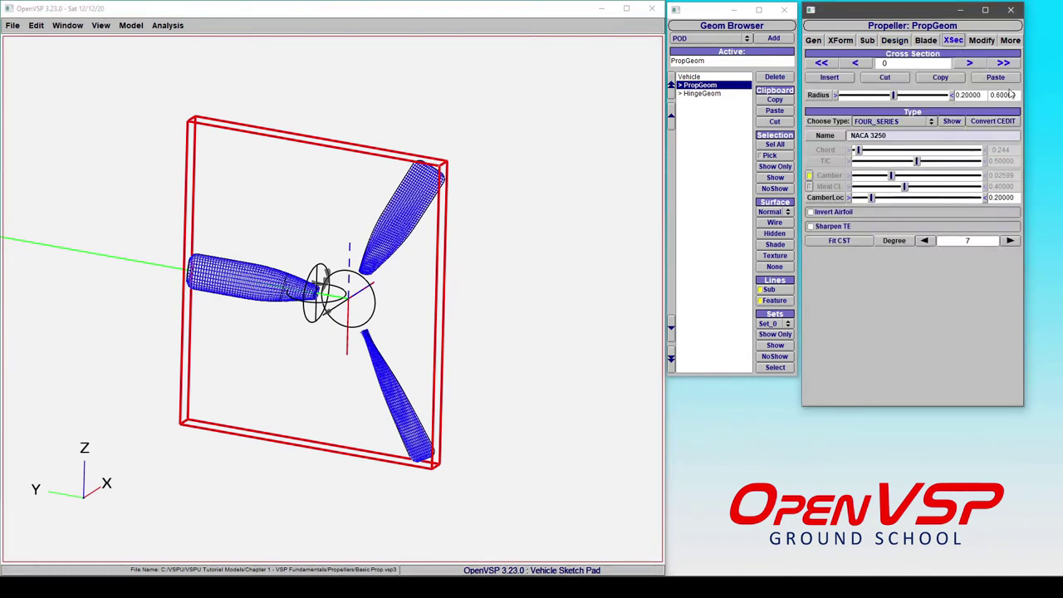
triple_click(1005, 94)
click(357, 298)
scroll(314, 290, up, 5)
right_drag(320, 289, 344, 306)
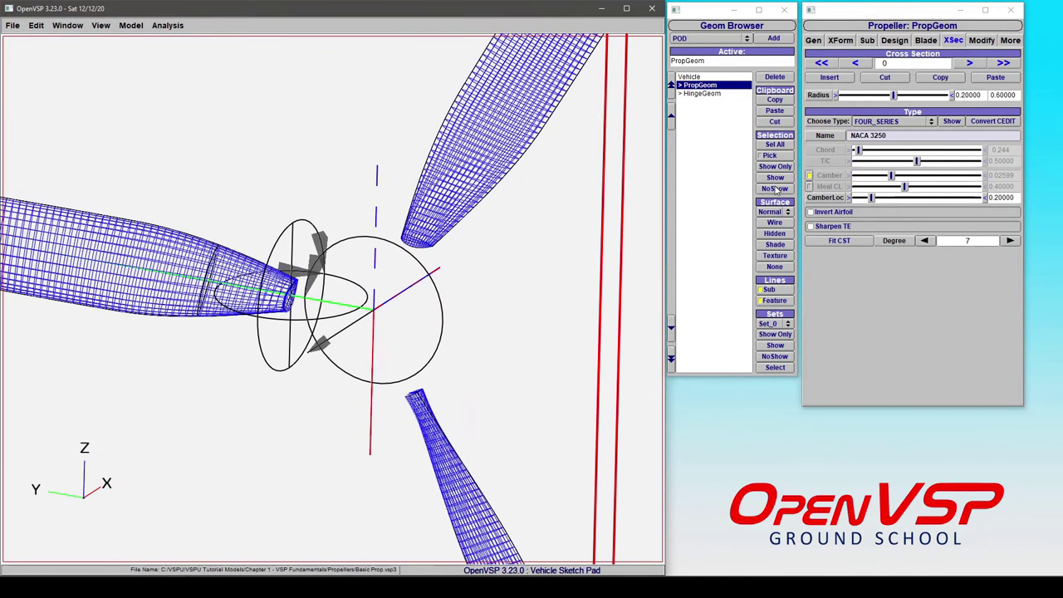
click(970, 63)
right_drag(269, 298, 477, 338)
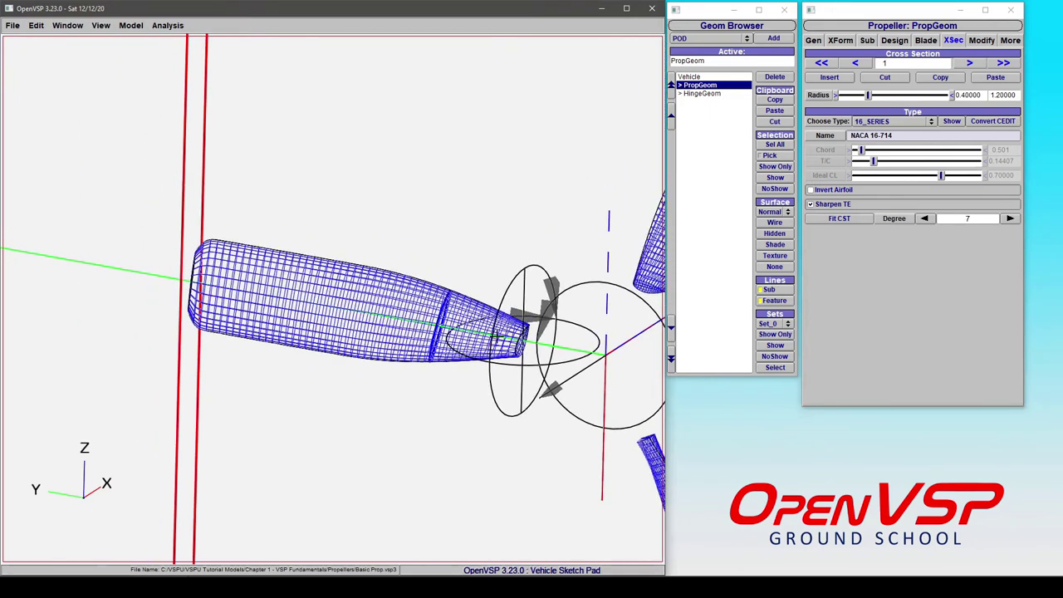
click(897, 42)
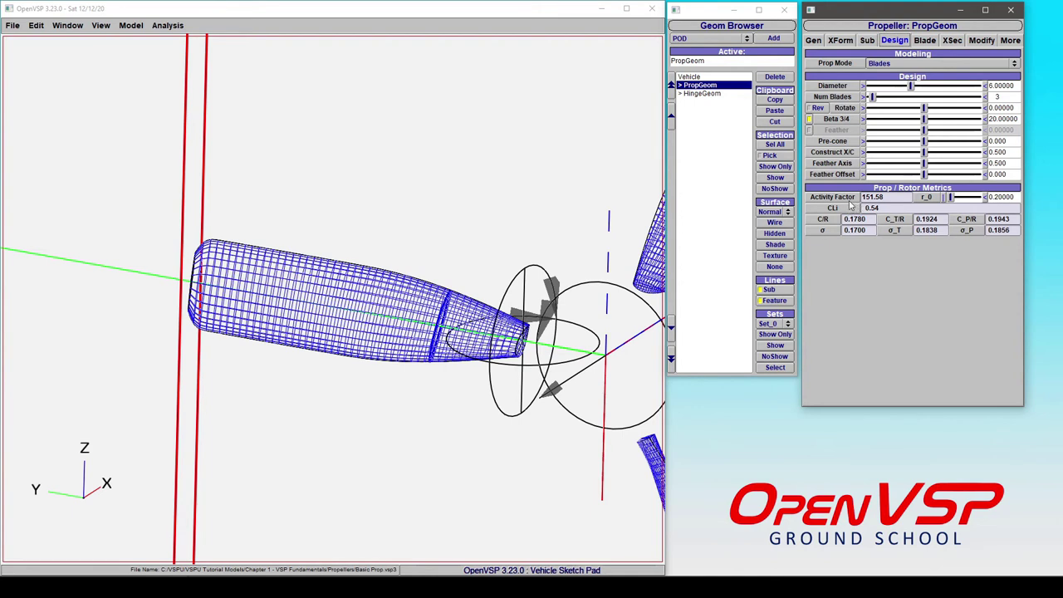
Step: Set the root cross section's radius to 0.1
click(953, 41)
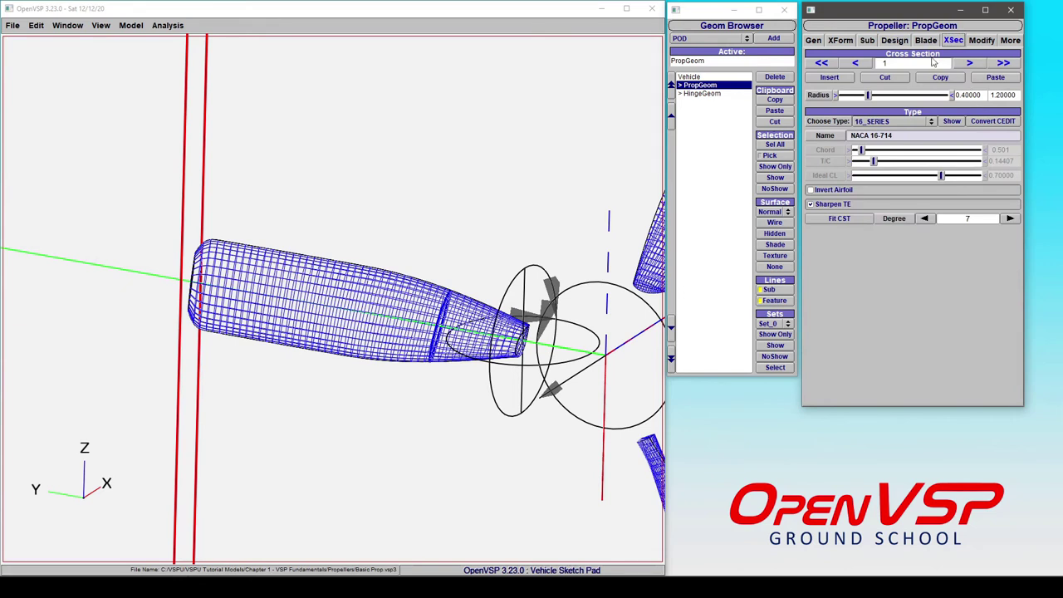
click(856, 63)
text(0.1)
key(Return)
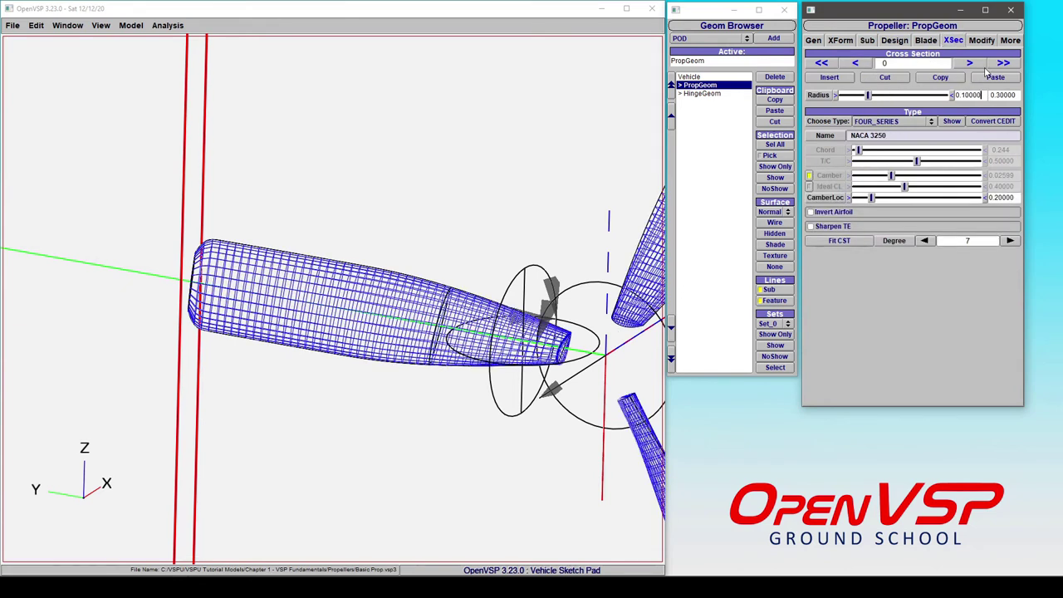
Step: Try a design r_0 of 0.1, then set it back to 0.2
click(894, 41)
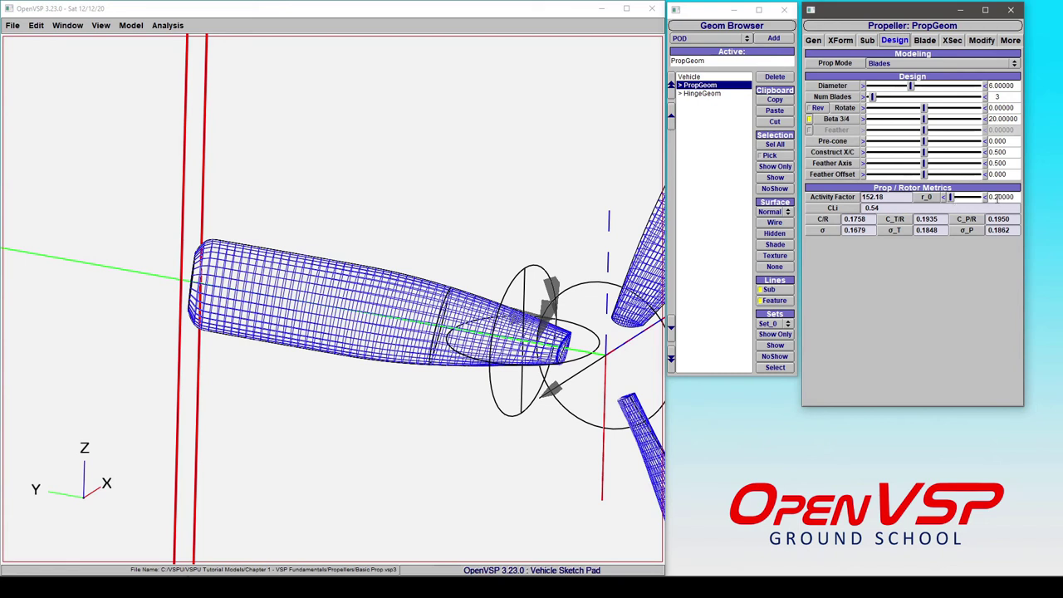
click(944, 200)
double_click(1001, 198)
text(0.2)
key(Return)
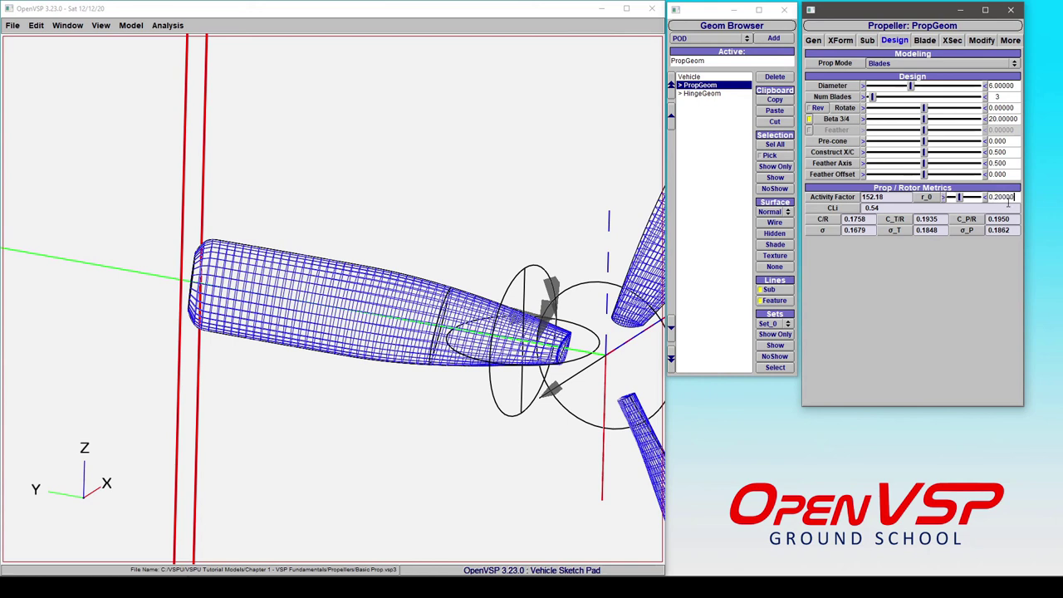